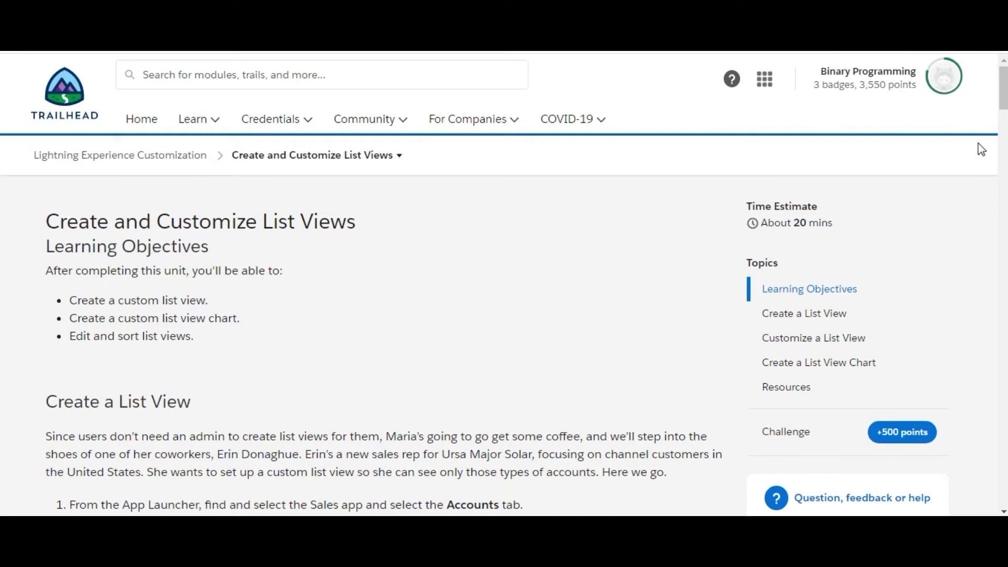
Scroll through the Create and Customize List Views unit and move to the playground's Setup home
drag(1003, 90, 1004, 104)
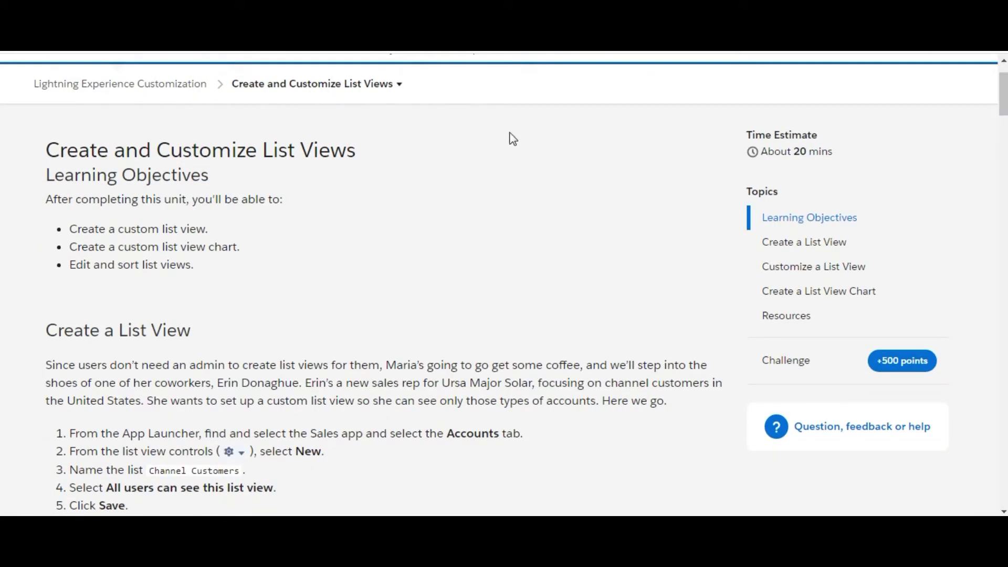
drag(1002, 104, 2, 459)
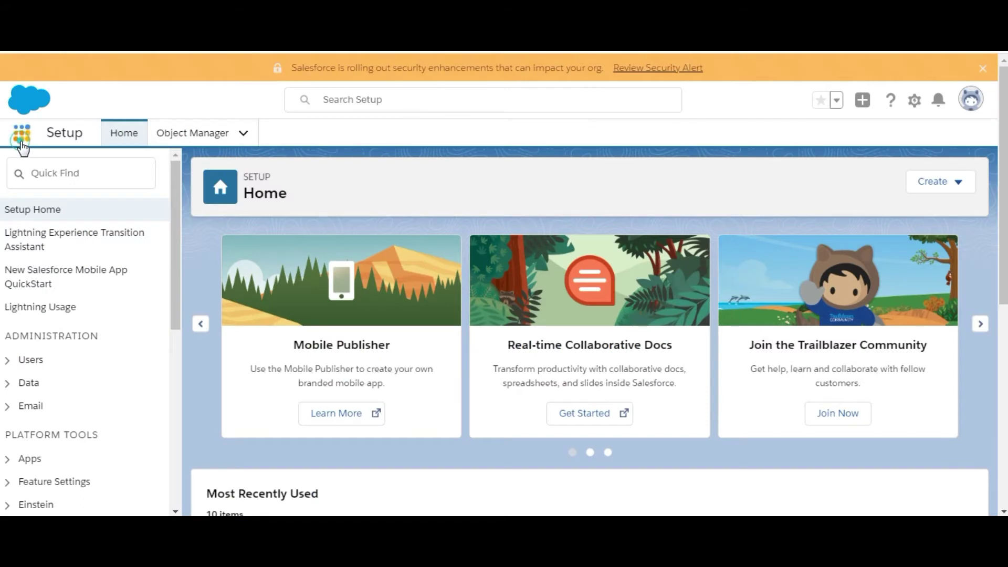
Find 'sales' in the App Launcher and open the Sales app
click(22, 132)
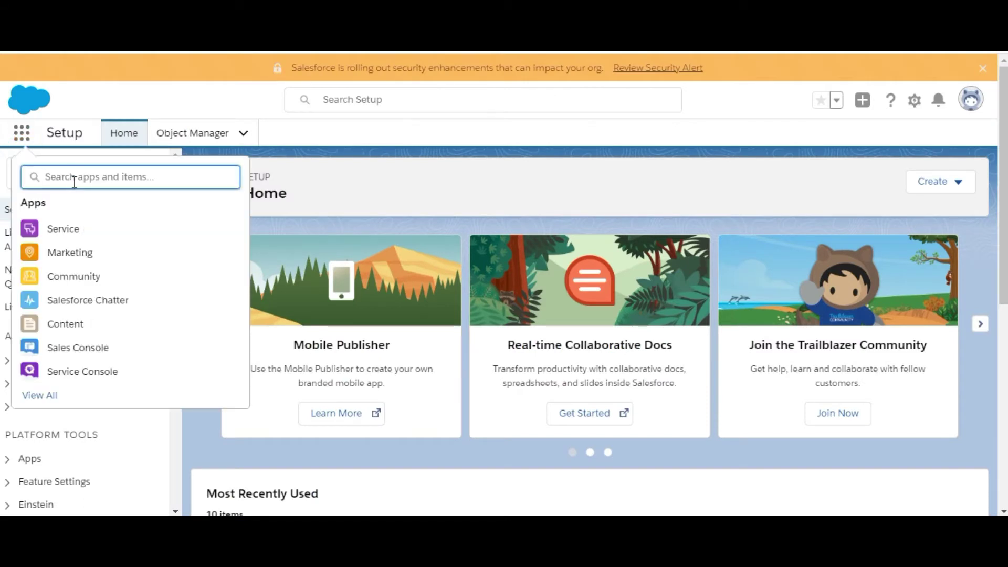
text(sales)
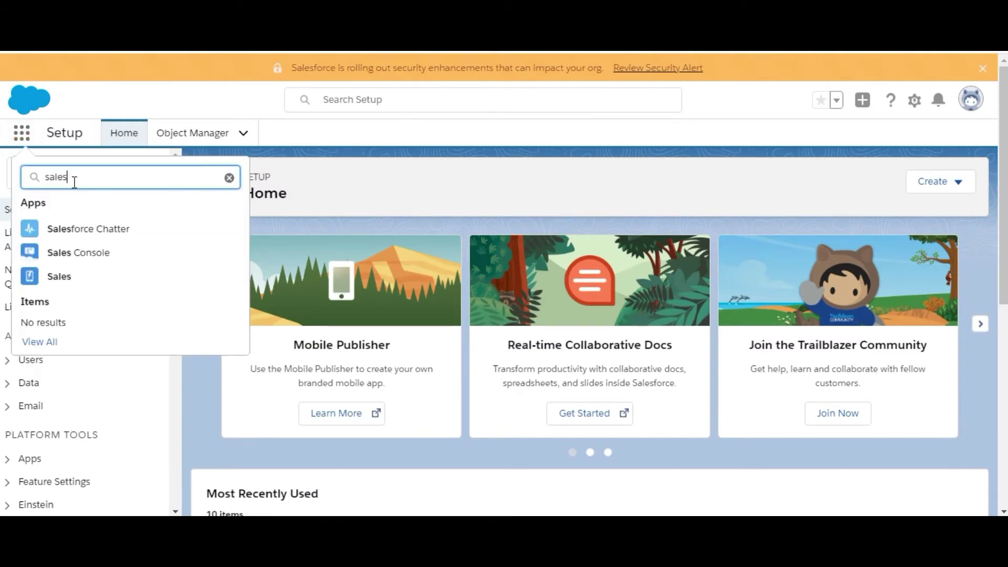
click(48, 280)
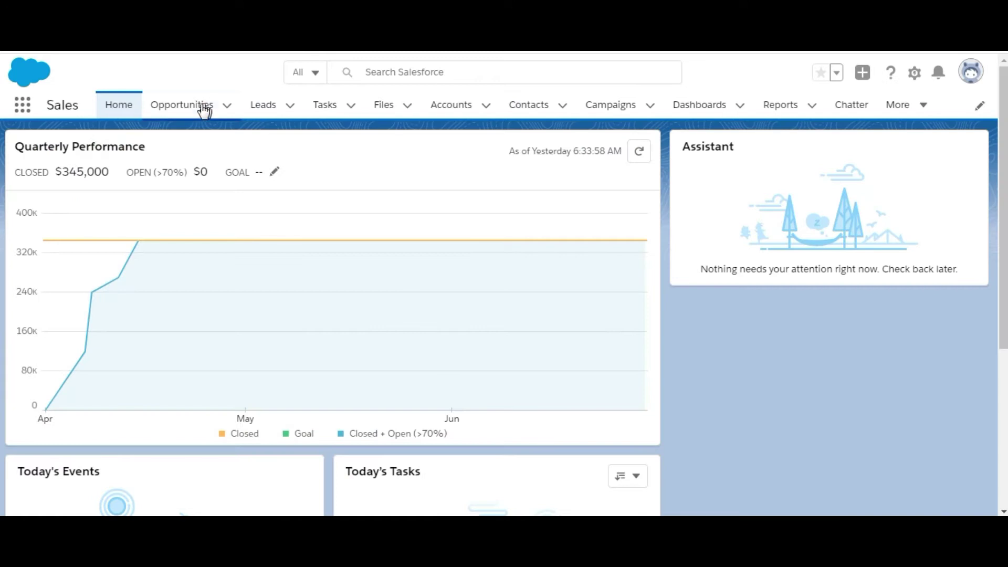
In Opportunities, start a new list view from the List View Controls
click(191, 106)
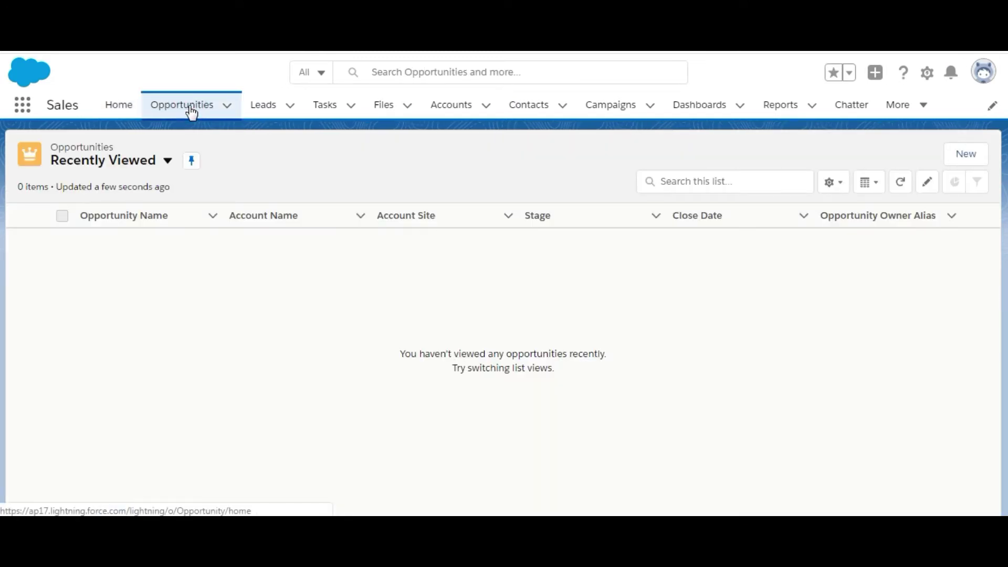
click(166, 161)
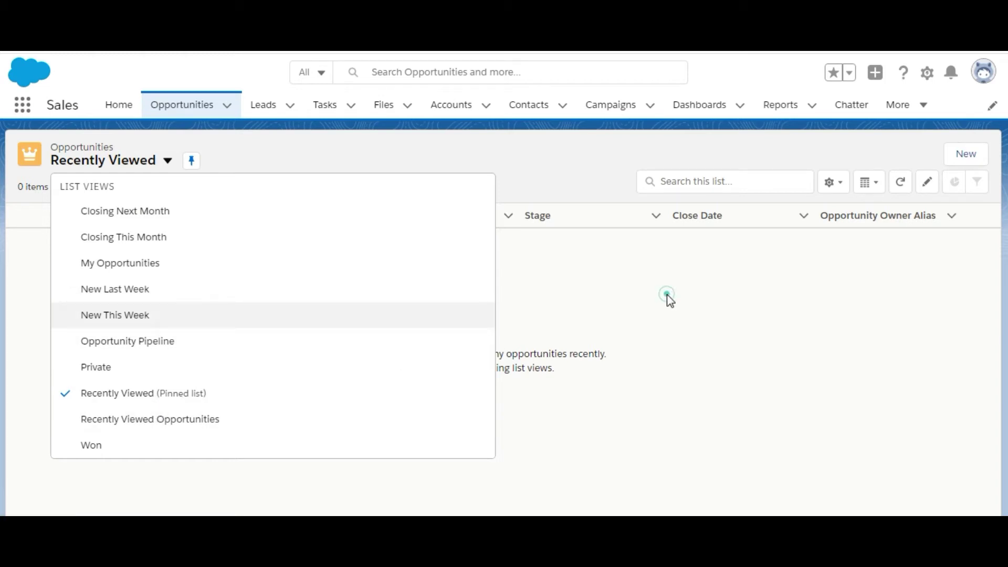
key(Escape)
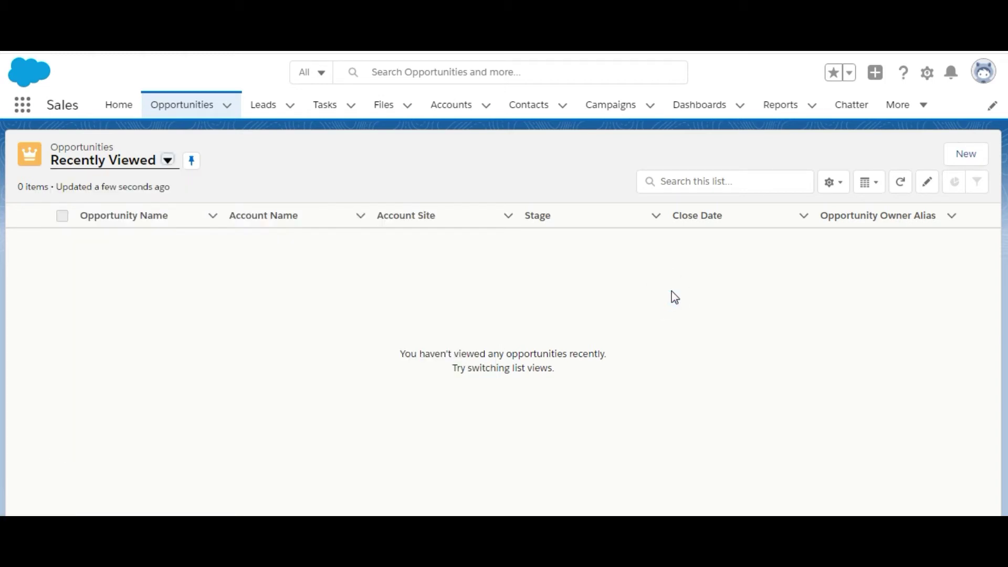
click(839, 188)
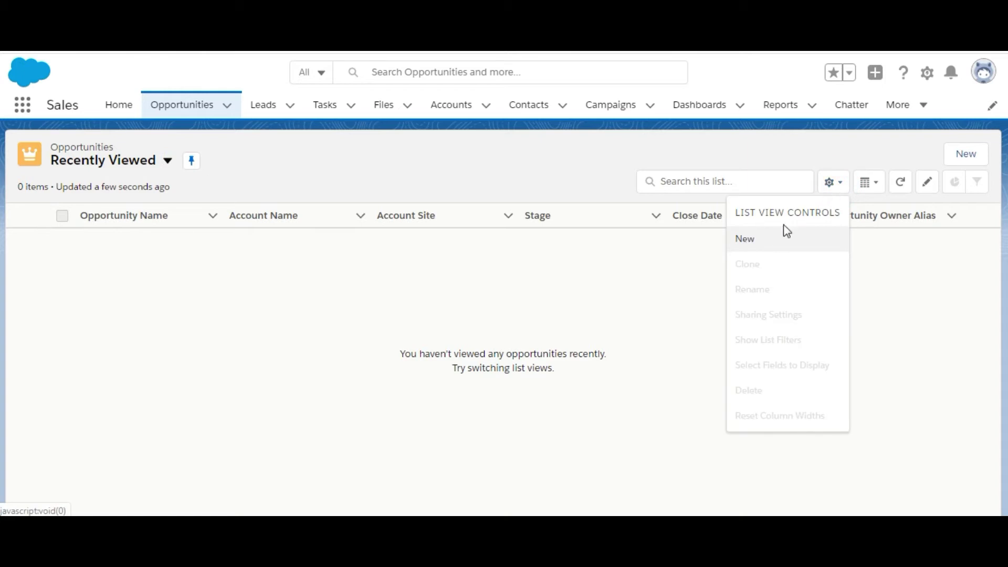
click(776, 240)
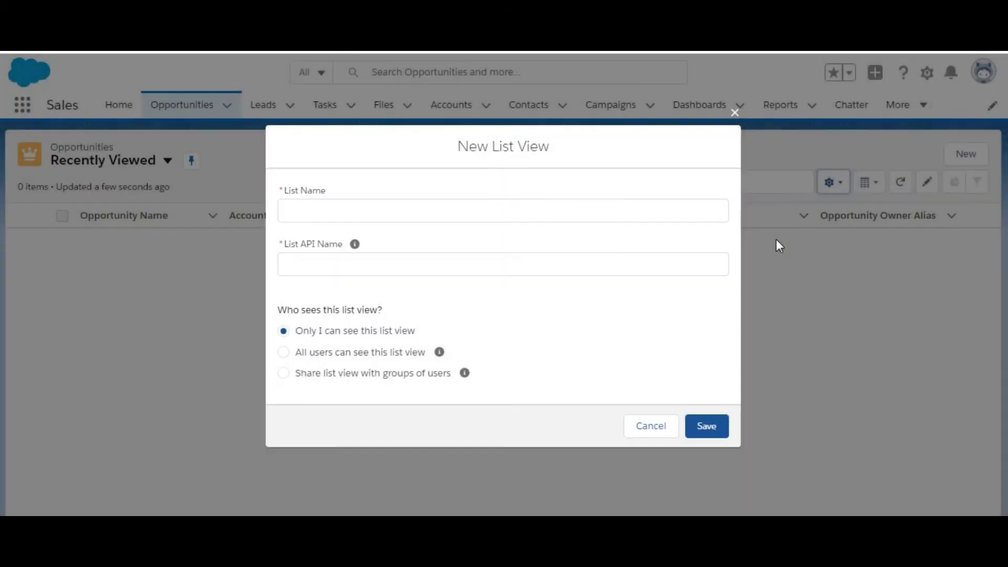
Name it 'High Probability Opportunities', make it visible to all users, and save
key(ctrl+Tab)
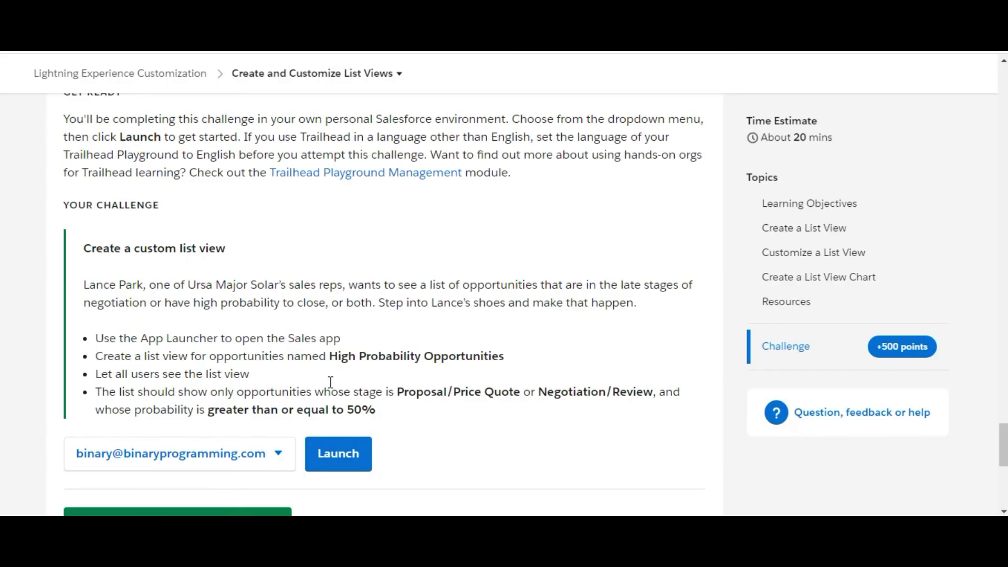
drag(332, 359, 505, 357)
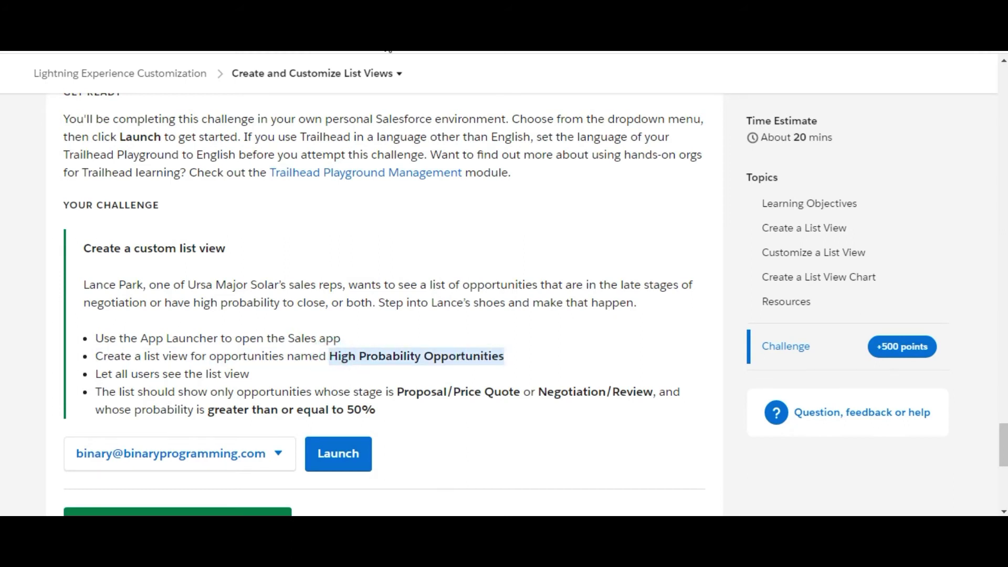
key(ctrl+c)
key(ctrl+Tab)
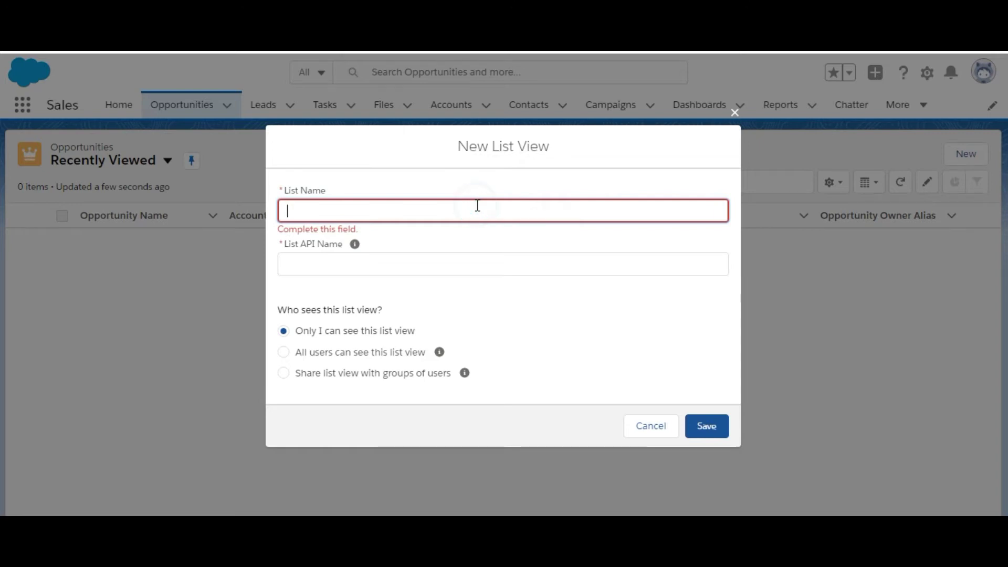
key(ctrl+v)
click(529, 308)
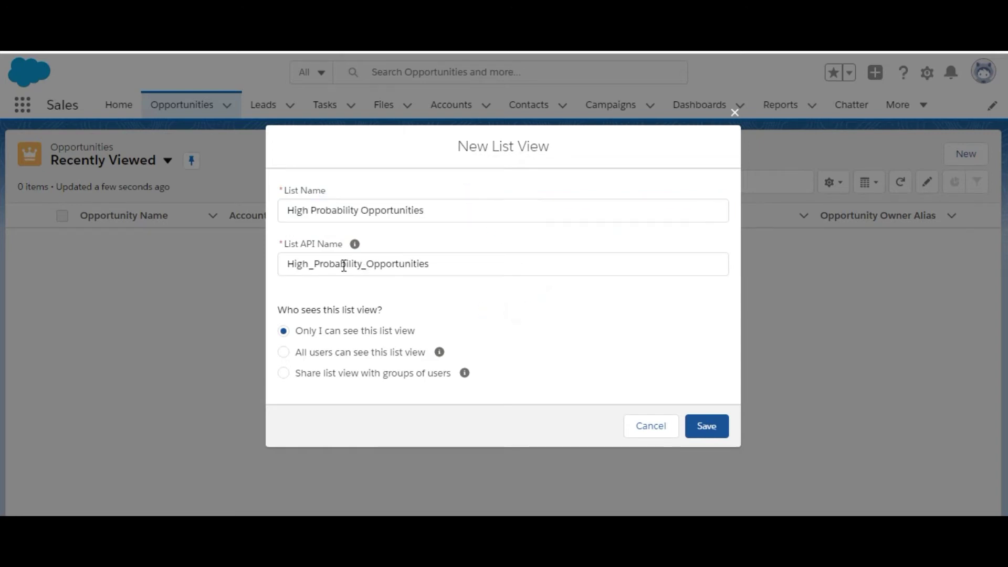
key(ctrl+Tab)
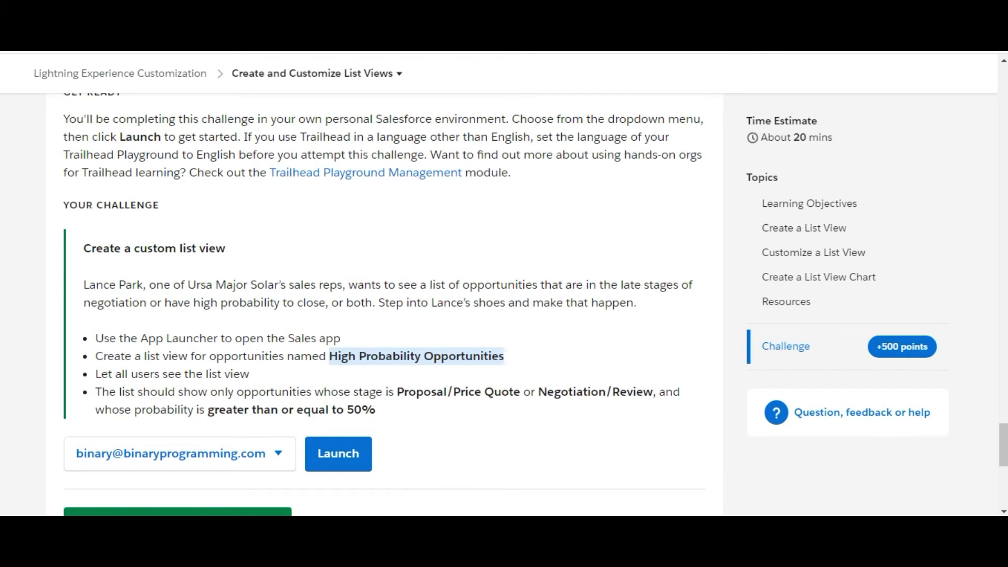
key(ctrl+Tab)
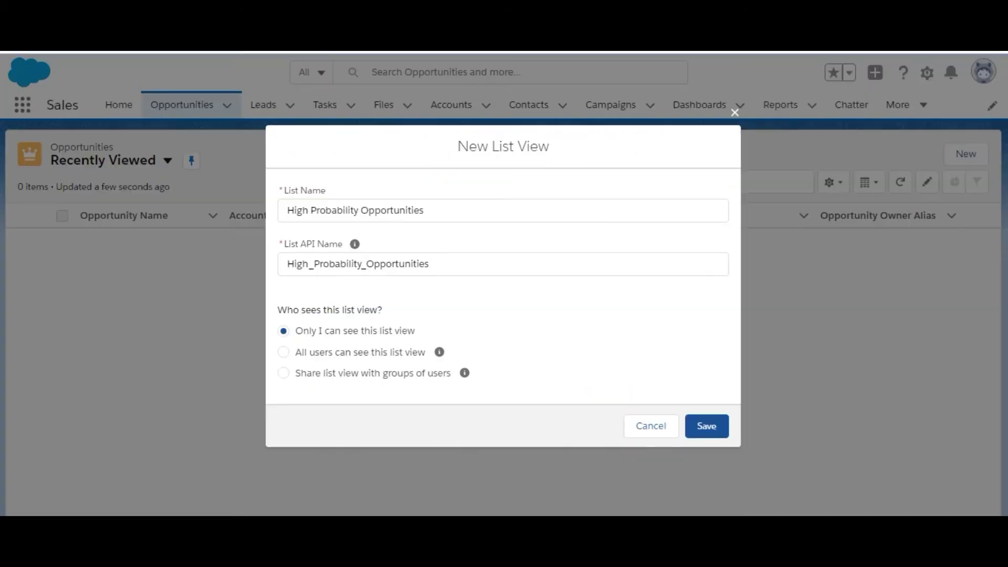
click(332, 355)
click(704, 431)
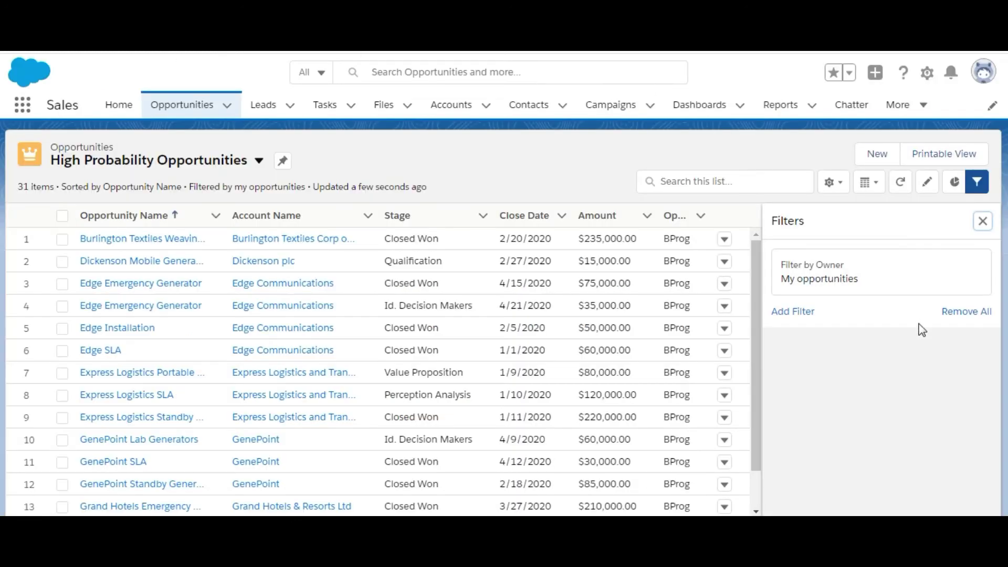
Add a Stage filter equal to Proposal/Price Quote or Negotiation/Review
click(803, 311)
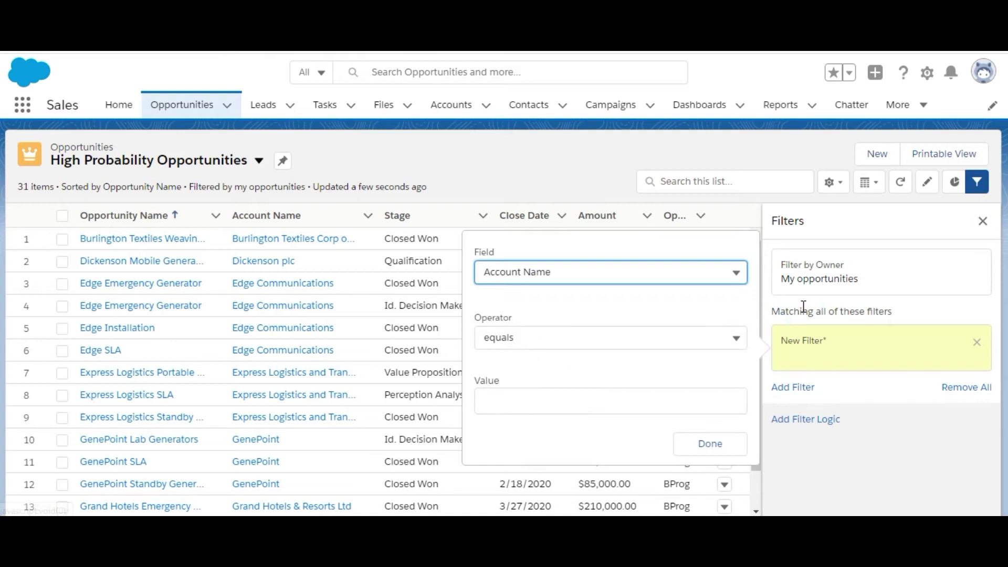
click(614, 274)
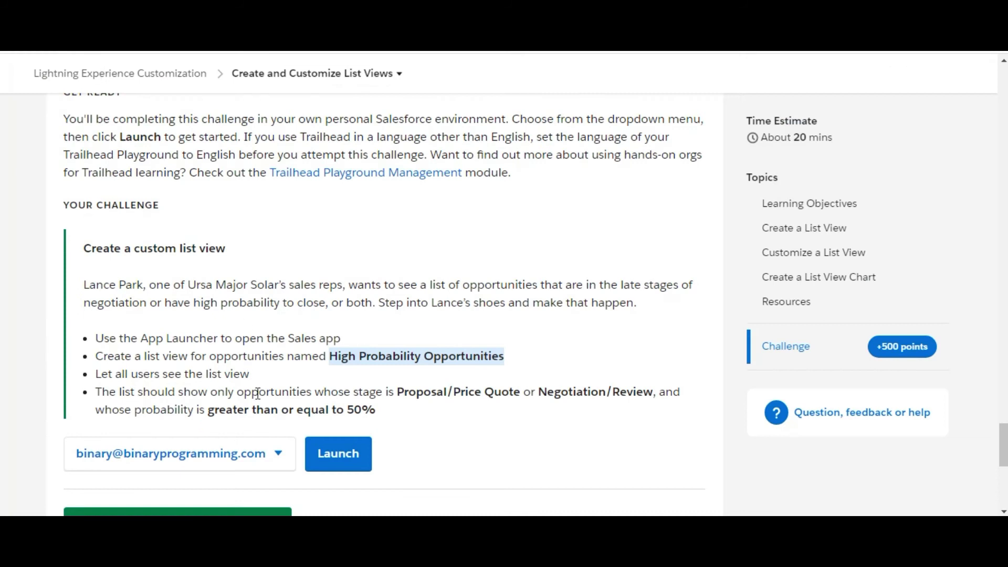
drag(336, 394, 400, 394)
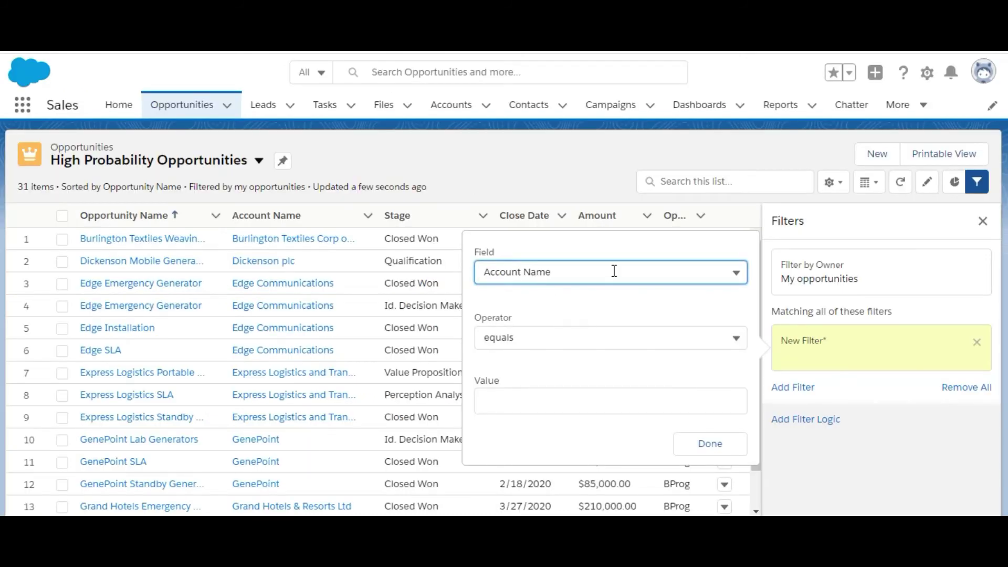
click(614, 271)
scroll(613, 271, down, 8)
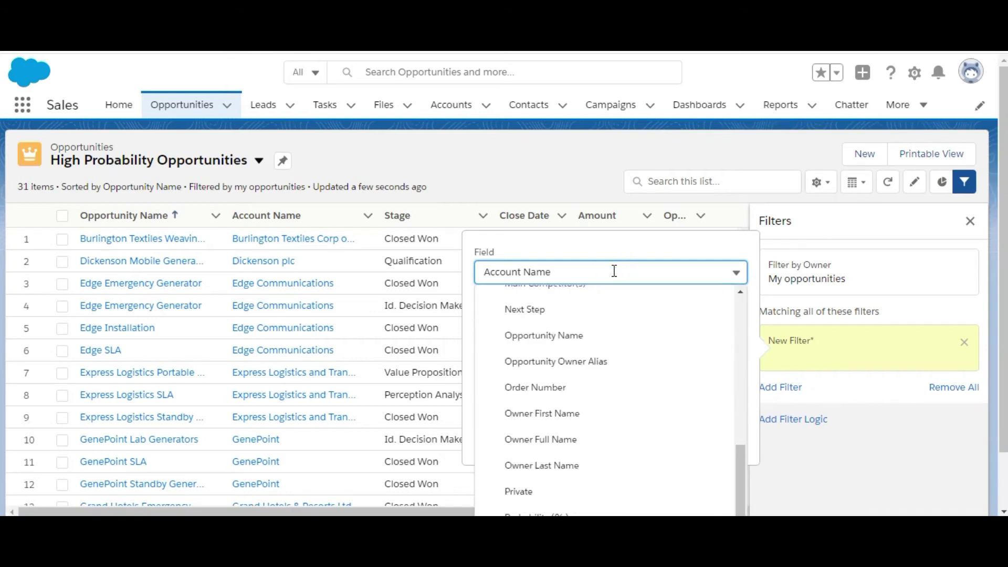
drag(740, 455, 742, 478)
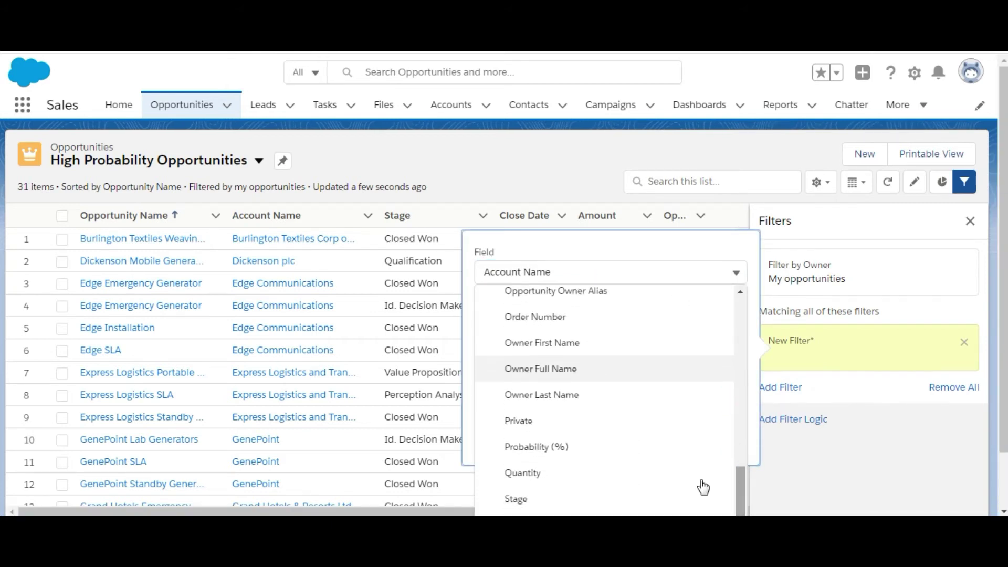
click(603, 496)
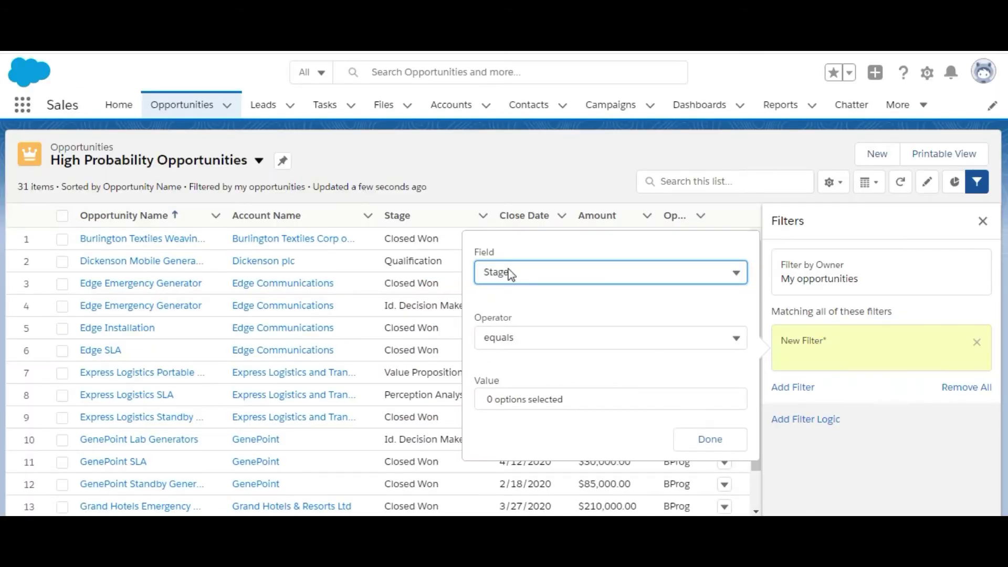
click(623, 405)
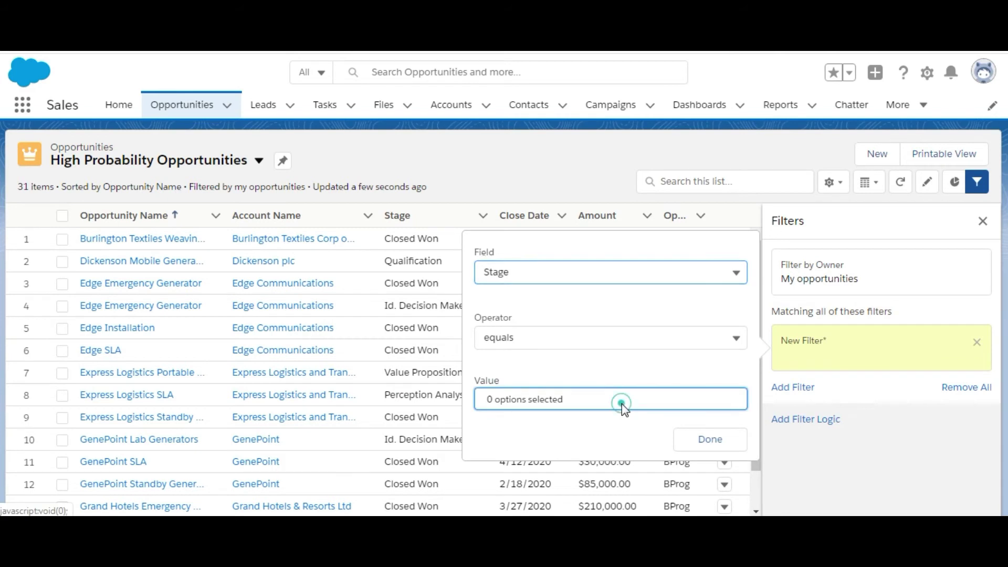
click(558, 407)
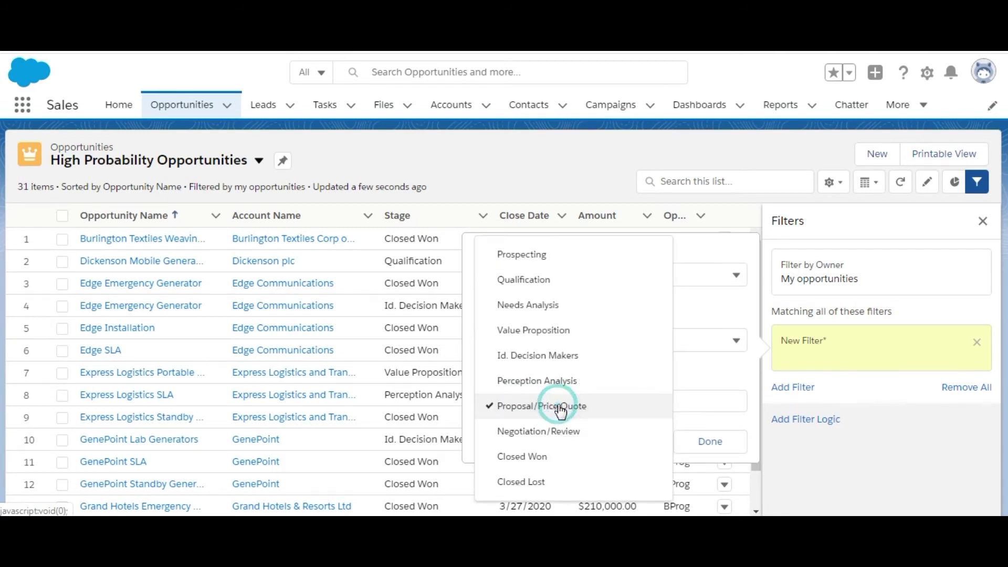
click(556, 435)
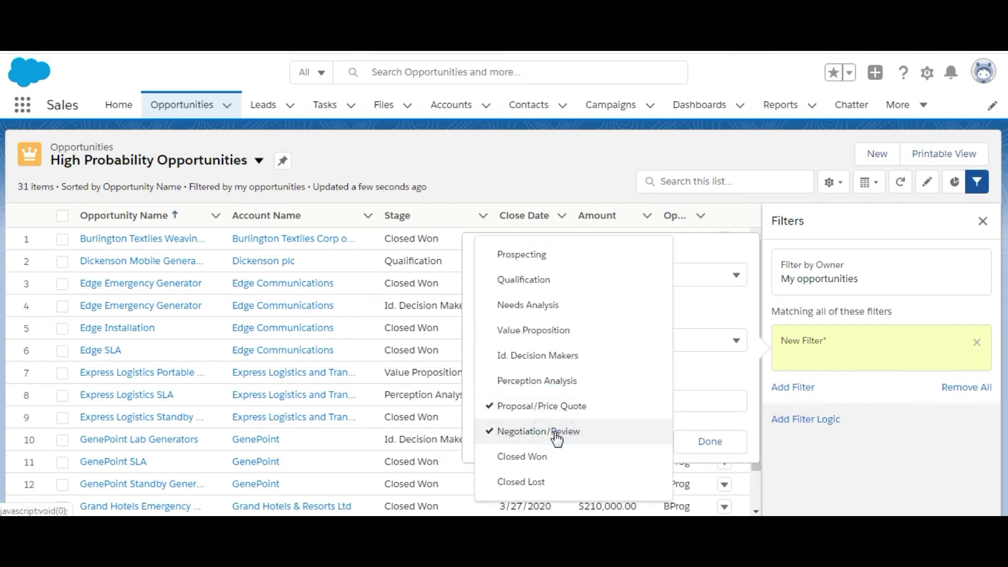
click(692, 444)
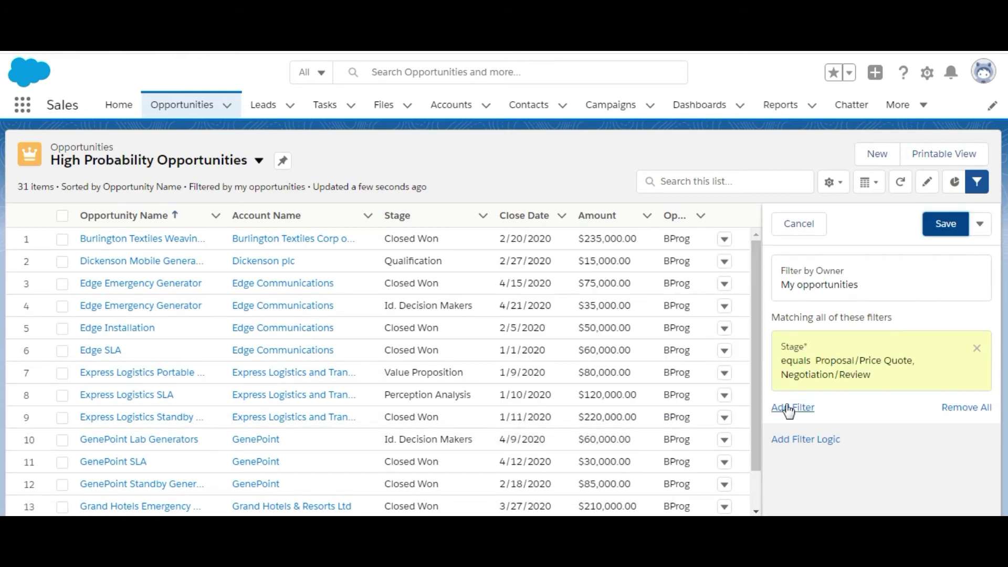
Add a Probability (%) greater-or-equal 50 filter and save the list view's filters
key(ctrl+Tab)
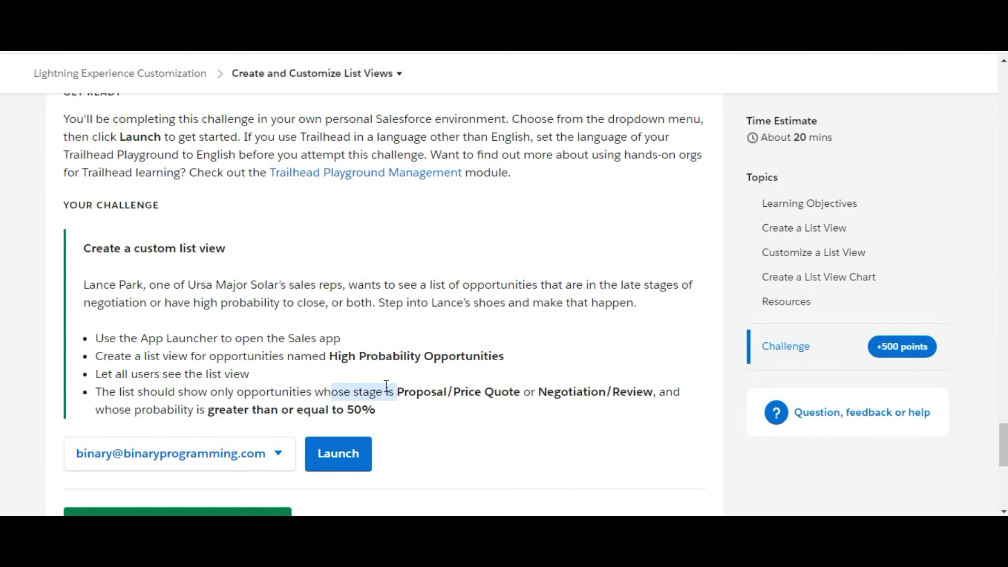
key(ctrl+Tab)
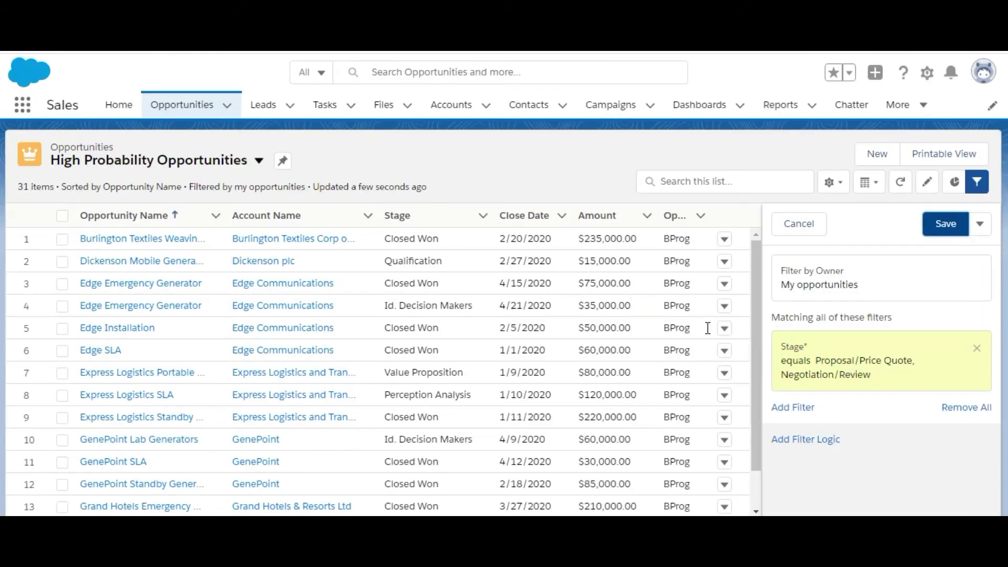
click(780, 408)
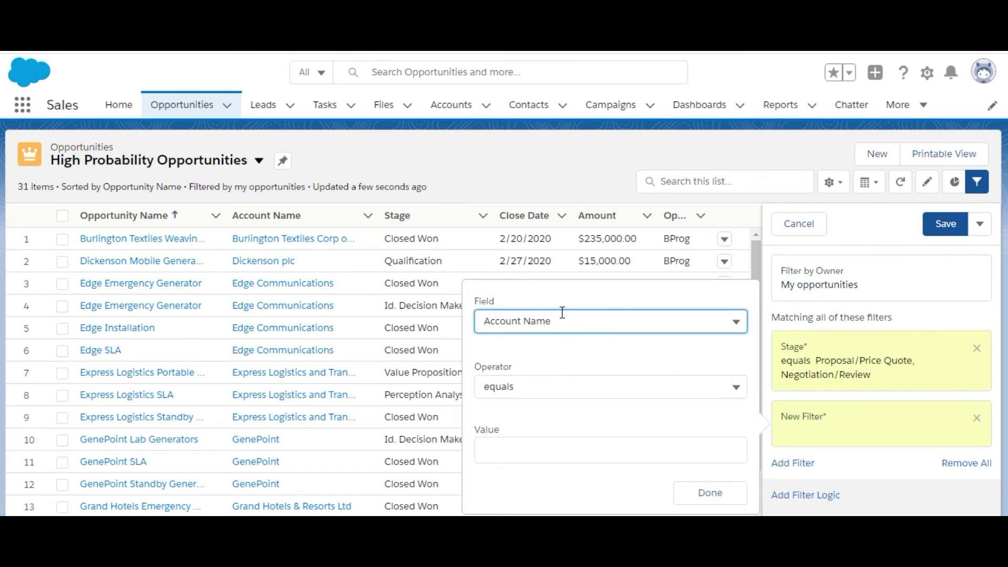
click(579, 329)
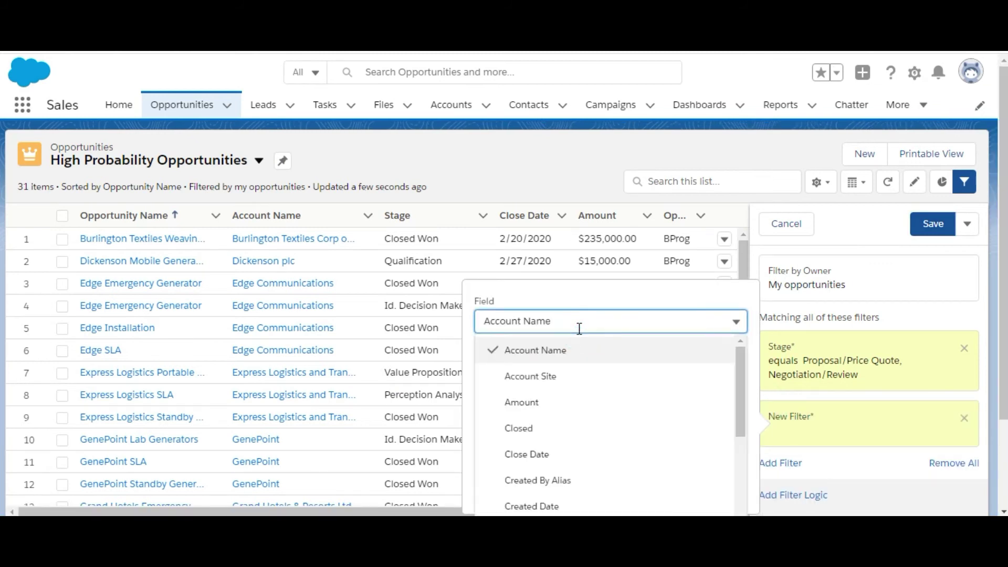
scroll(579, 329, down, 5)
scroll(579, 328, down, 4)
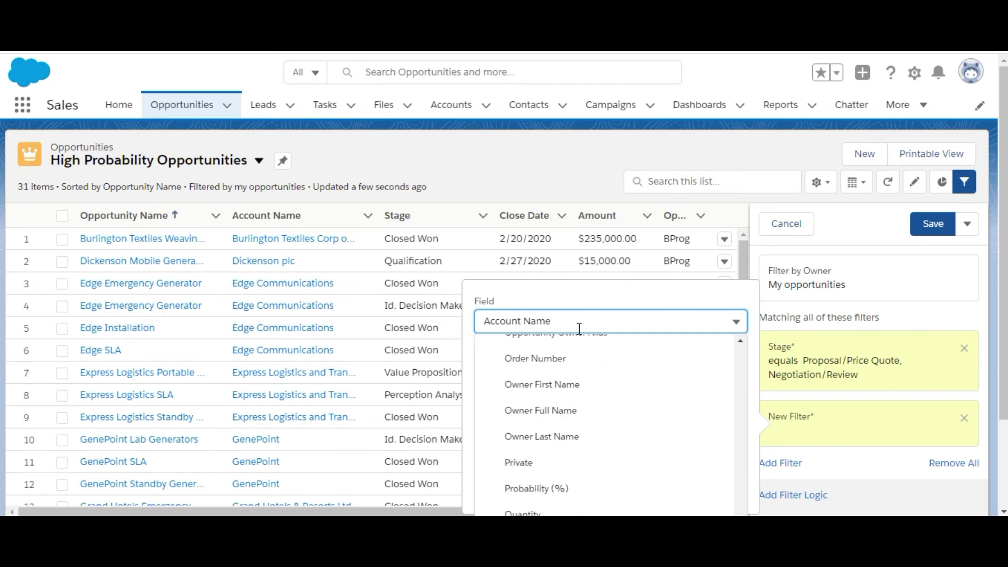
click(560, 486)
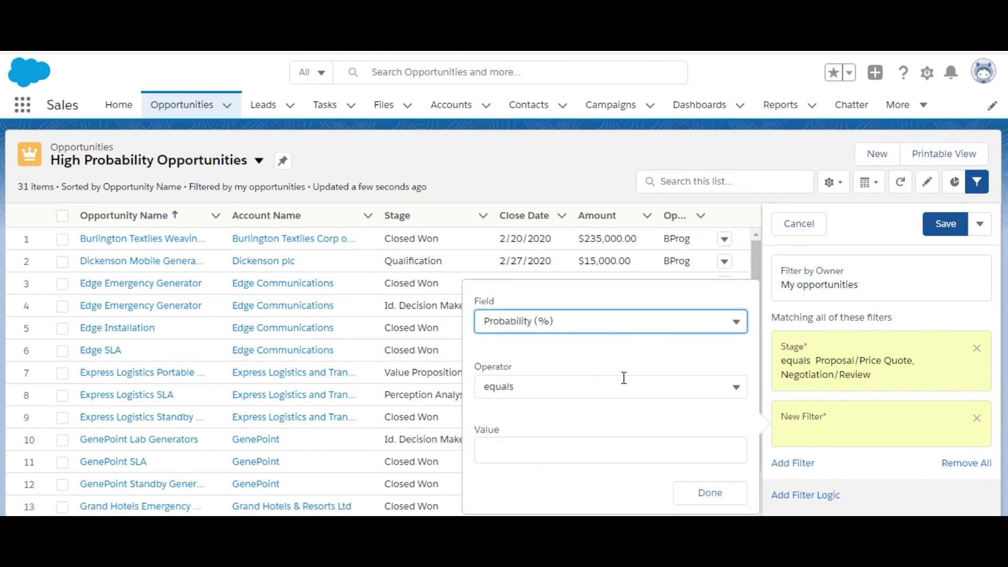
click(624, 386)
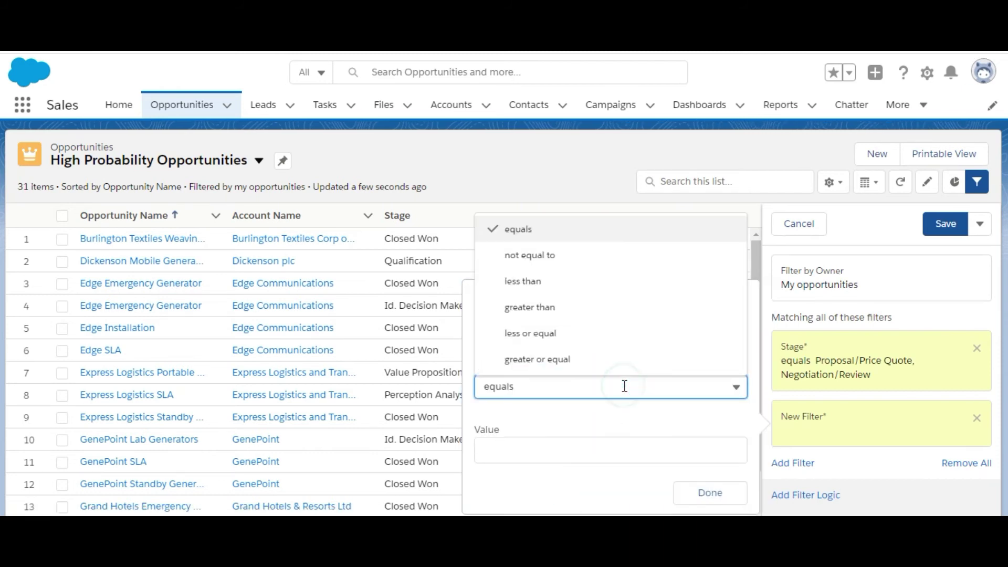
click(587, 367)
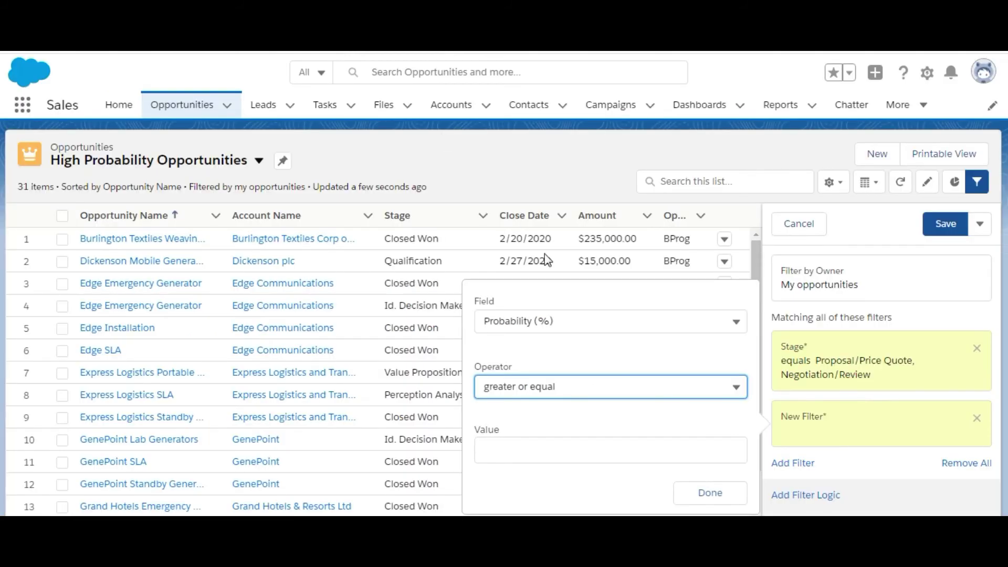
click(570, 455)
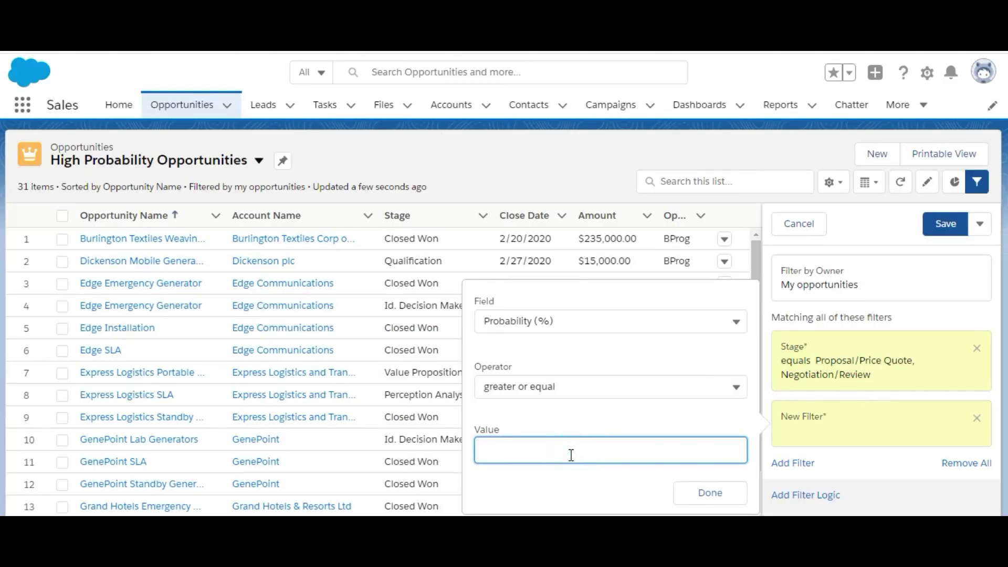
click(700, 499)
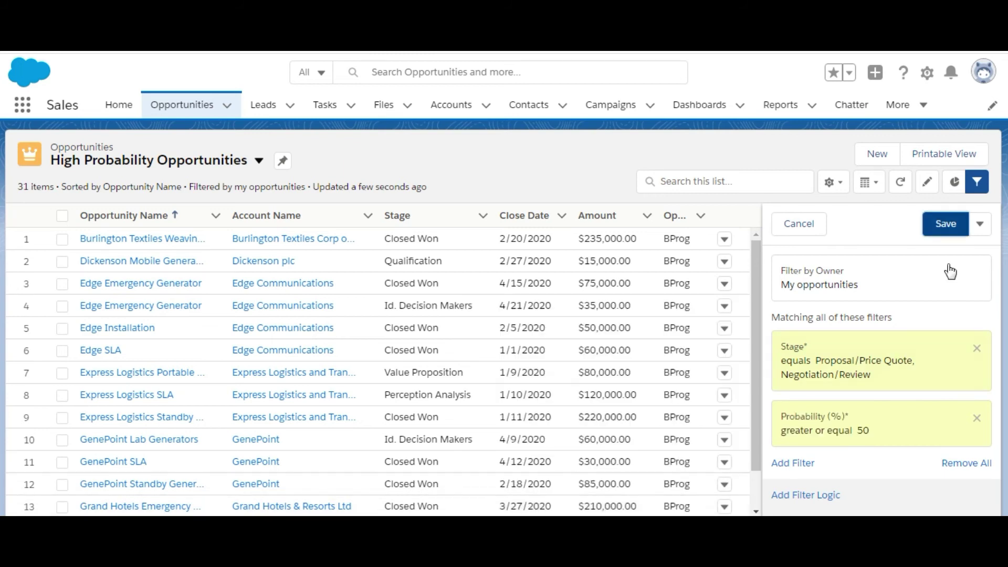
click(945, 224)
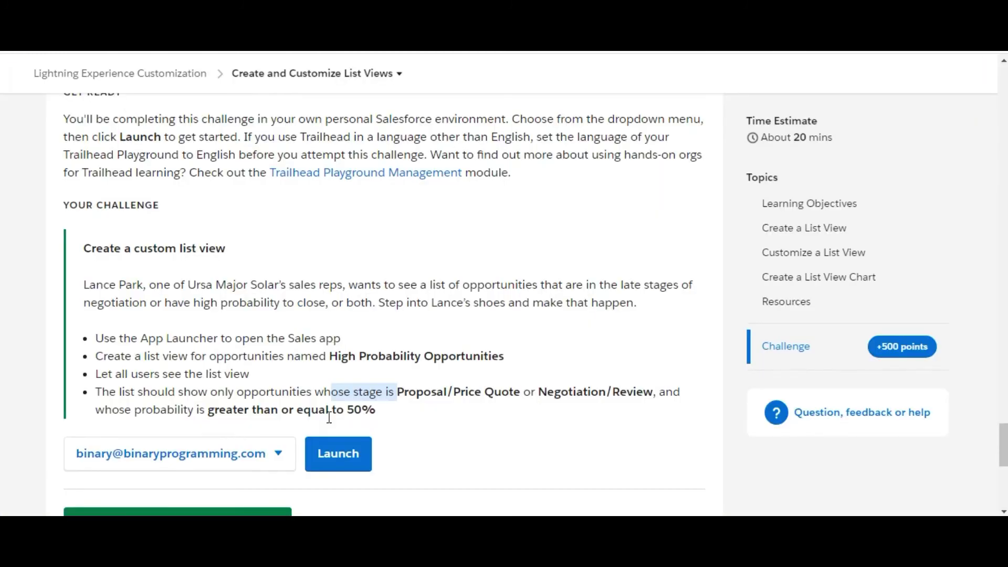
Reread the Trailhead challenge bullets and scroll down to the Check Challenge button
click(451, 422)
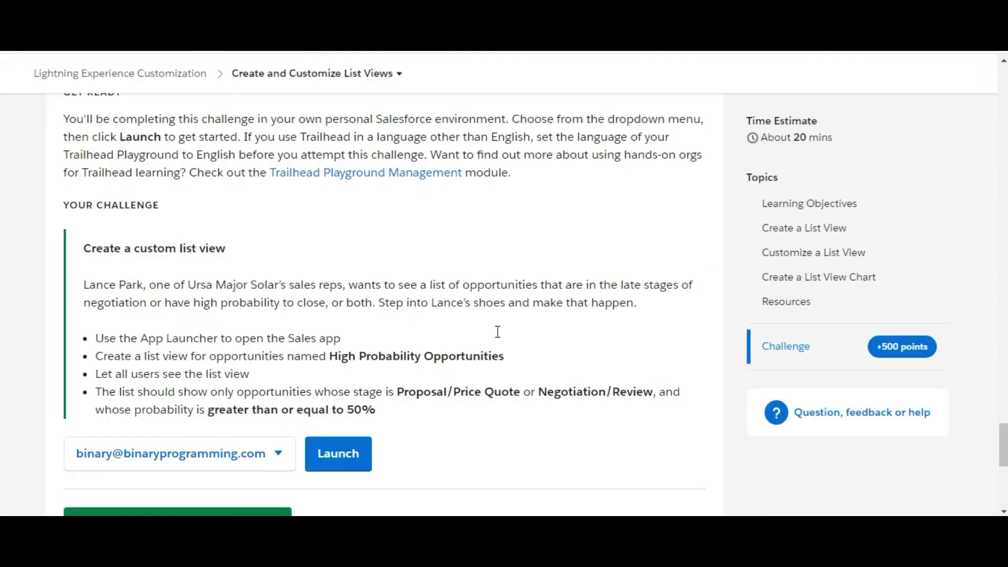
scroll(623, 445, down, 2)
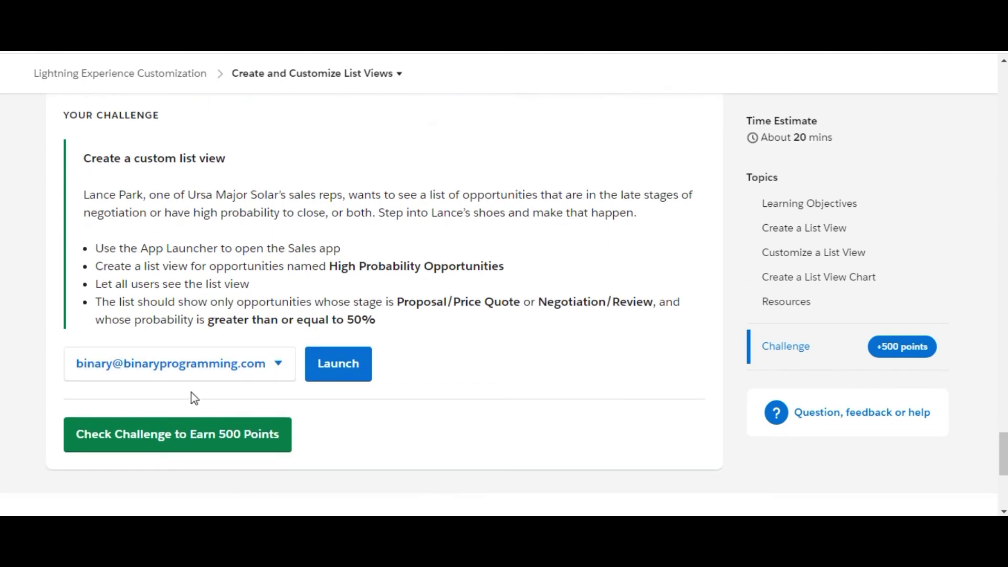
Check the challenge and confirm the Assessment Complete card awarding +500 points
click(188, 439)
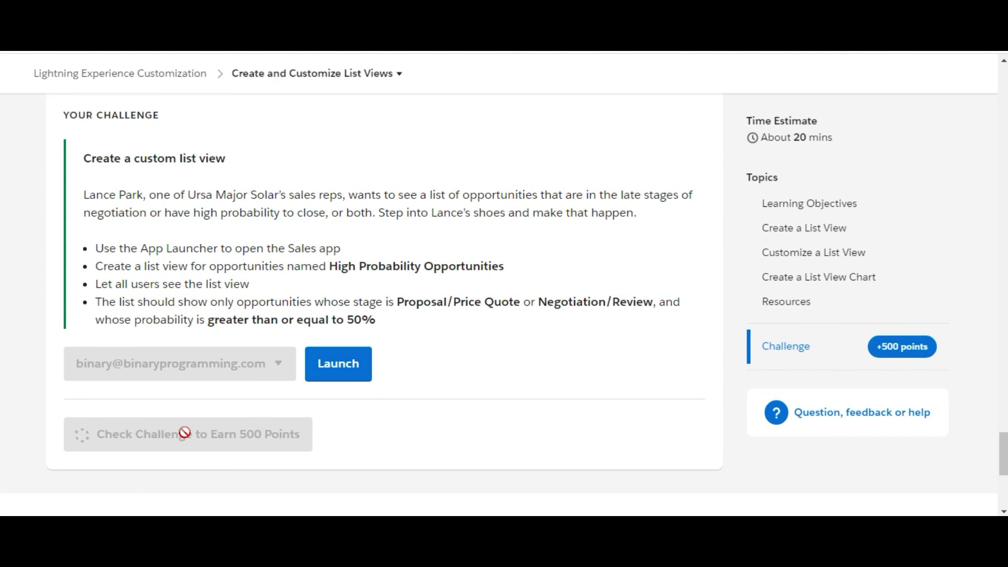
scroll(186, 436, down, 3)
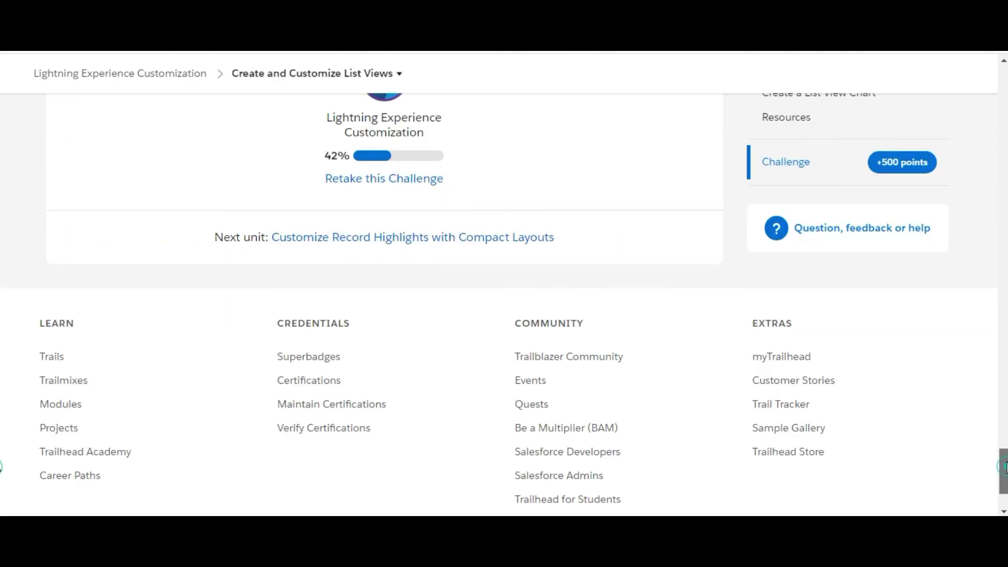
mouse_move(1003, 471)
mouse_down()
mouse_move(1004, 431)
mouse_move(1003, 452)
mouse_up()
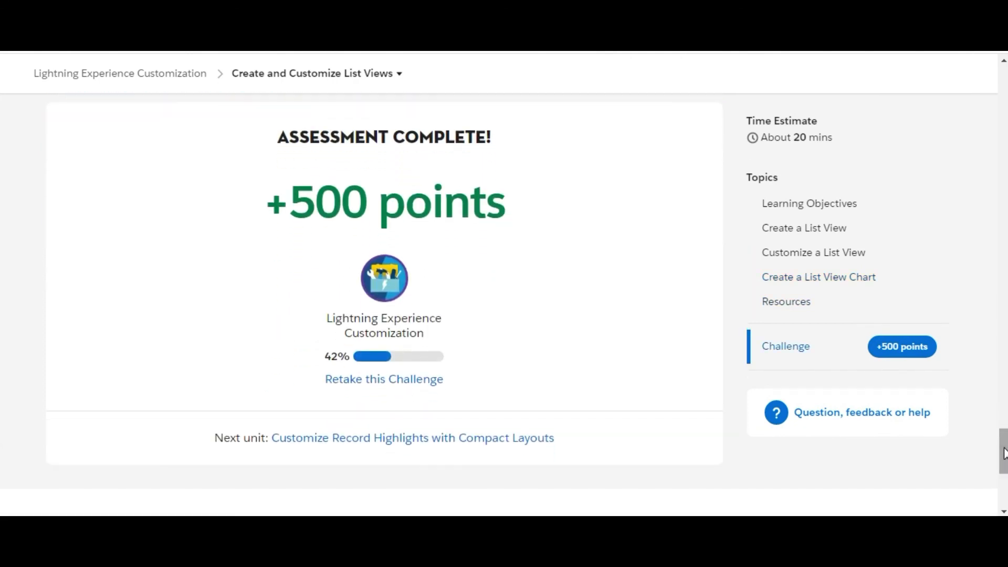